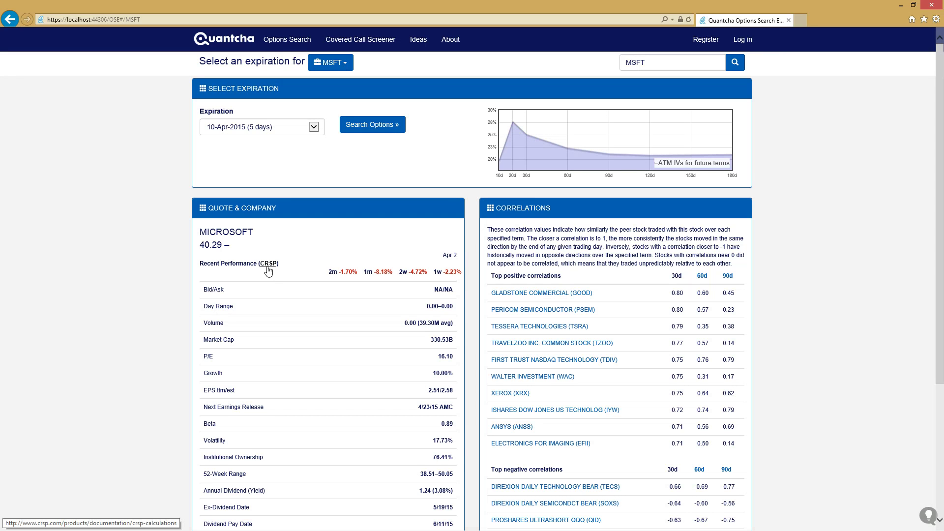
- Review MSFT's recent performance figures, open the linked CRSP calculations page and examine its paragraph on split events
{"action": "left_click_drag", "start_coordinate": [328, 273], "coordinate": [458, 272]}
{"action": "left_click", "coordinate": [460, 272]}
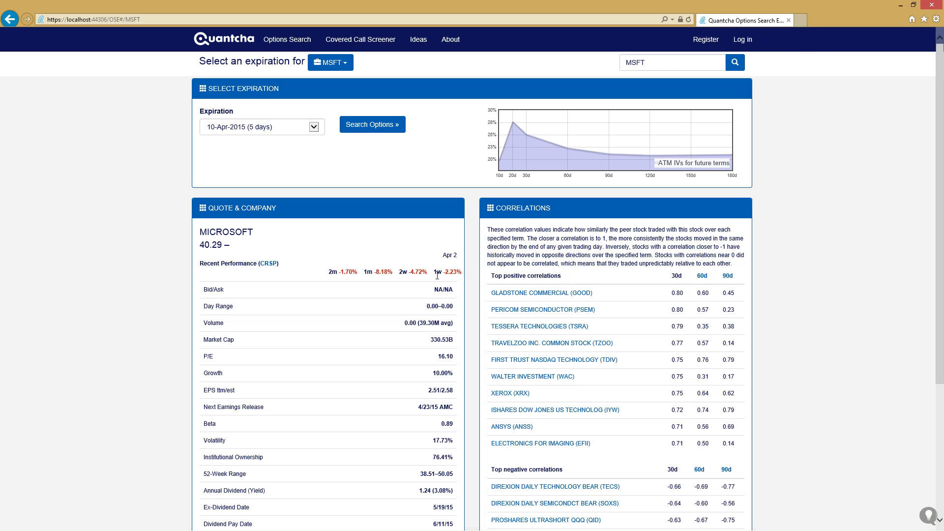
{"action": "left_click", "coordinate": [271, 264]}
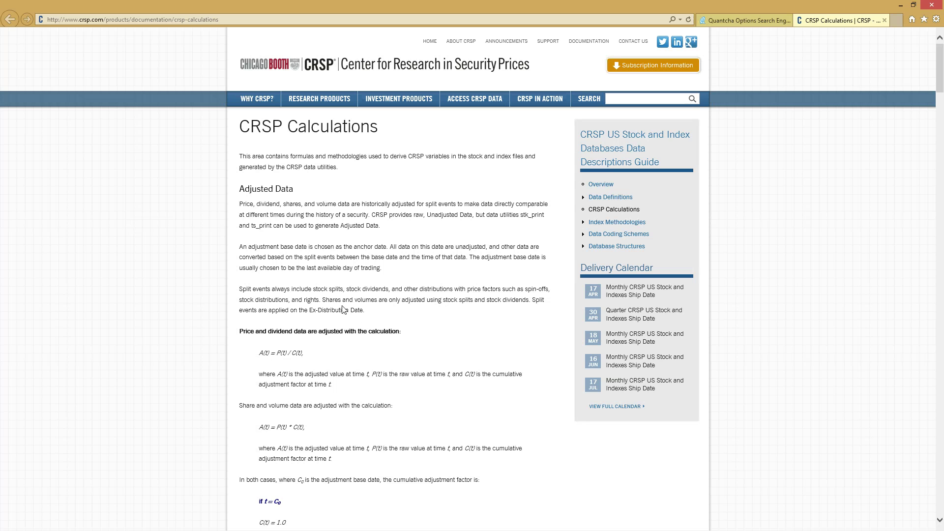
{"action": "left_click_drag", "start_coordinate": [317, 291], "coordinate": [353, 294]}
{"action": "left_click", "coordinate": [324, 289]}
{"action": "left_click_drag", "start_coordinate": [346, 289], "coordinate": [389, 290]}
- Return to the Quantcha page and search MSFT options for the 10-Apr-2015 expiration
{"action": "left_click", "coordinate": [761, 19]}
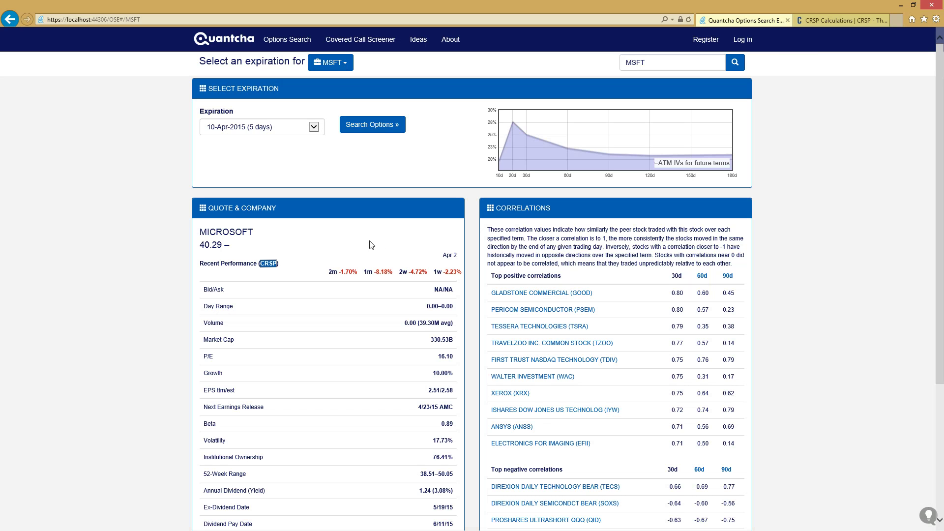
{"action": "left_click", "coordinate": [311, 249]}
{"action": "left_click", "coordinate": [373, 126]}
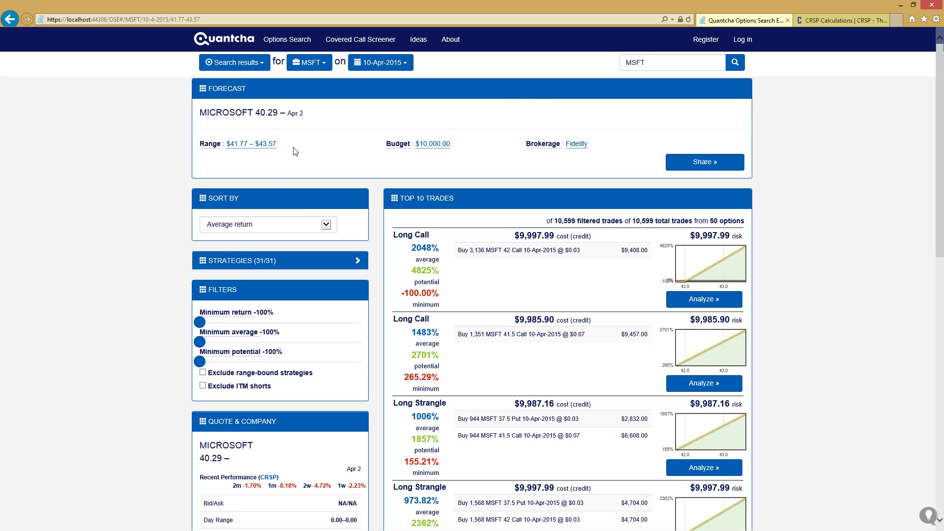
- Look up Cisco Systems (CSCO) with the symbol search and open its expiration selection page
{"action": "left_click", "coordinate": [683, 65]}
{"action": "type", "text": "csco"}
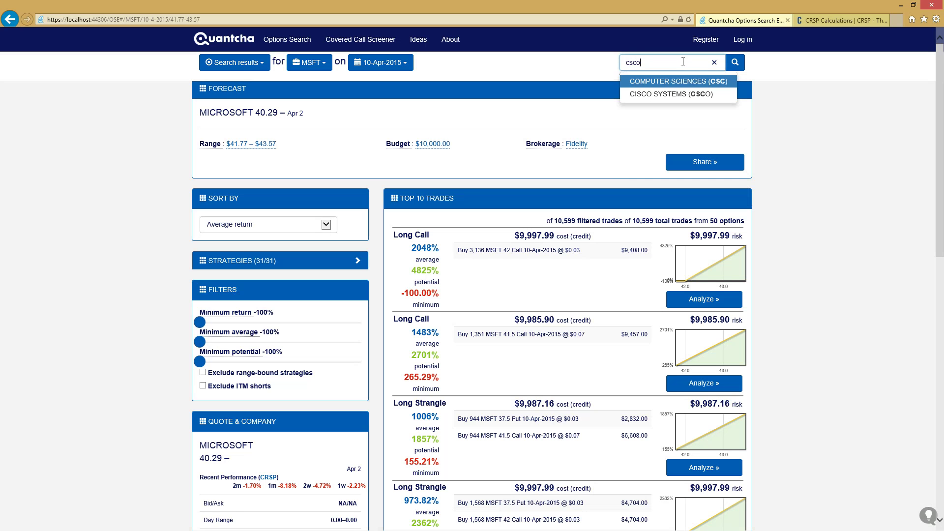
{"action": "key", "text": "Down"}
{"action": "key", "text": "Return"}
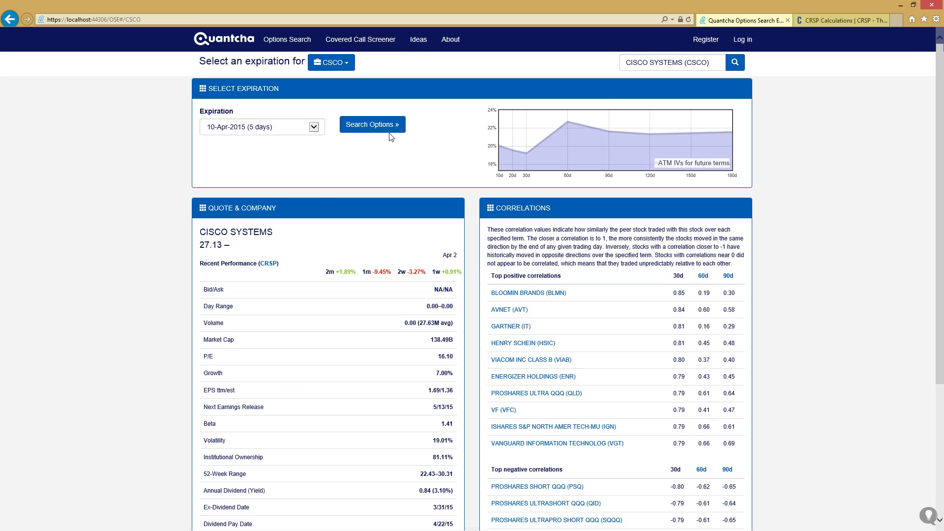
- Choose the 15-May-2015 expiration for CSCO and search its options
{"action": "left_click", "coordinate": [297, 127]}
{"action": "left_click", "coordinate": [231, 167]}
{"action": "left_click", "coordinate": [365, 129]}
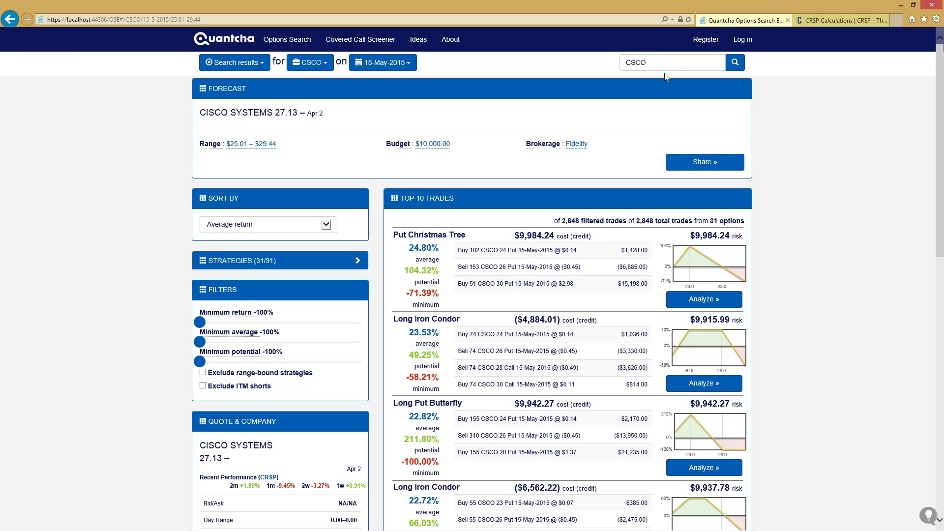
{"action": "left_click", "coordinate": [673, 63]}
{"action": "left_click", "coordinate": [659, 120]}
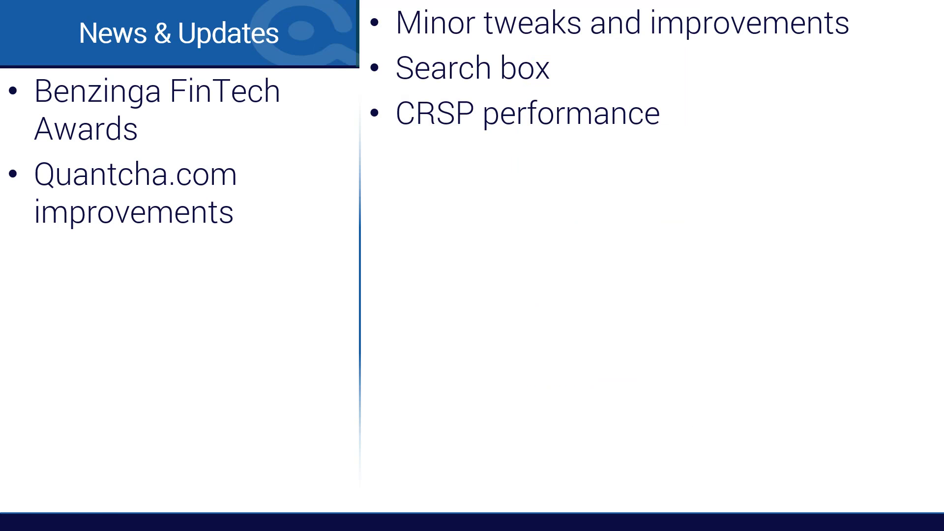
{"action": "left_click", "coordinate": [697, 347]}
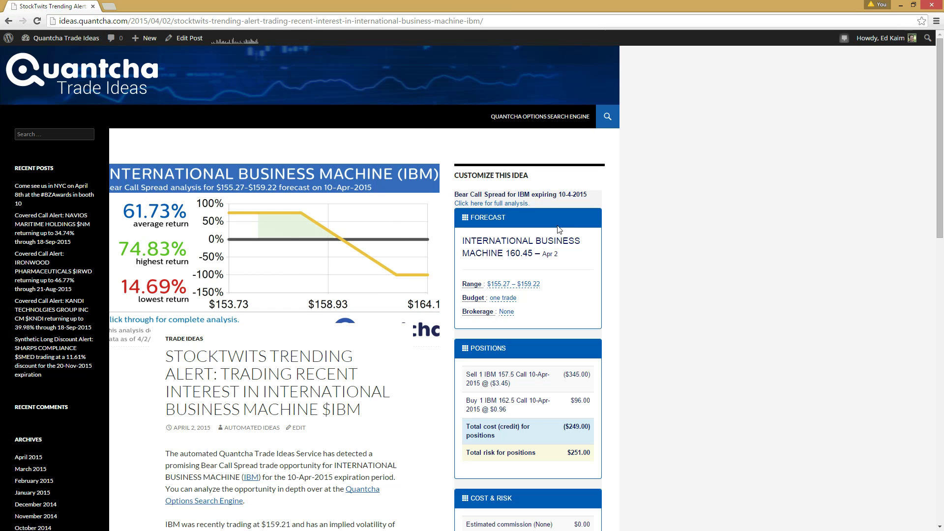
- Examine the IBM StockTwits trending alert post, including its title, trade summary, trade approach and forecast analysis
{"action": "left_click_drag", "start_coordinate": [345, 400], "coordinate": [425, 403]}
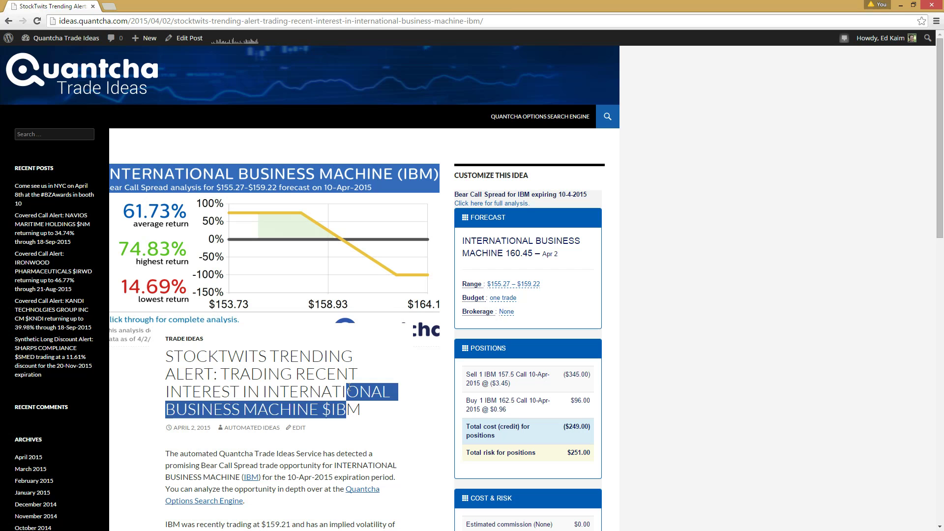
{"action": "left_click", "coordinate": [424, 405]}
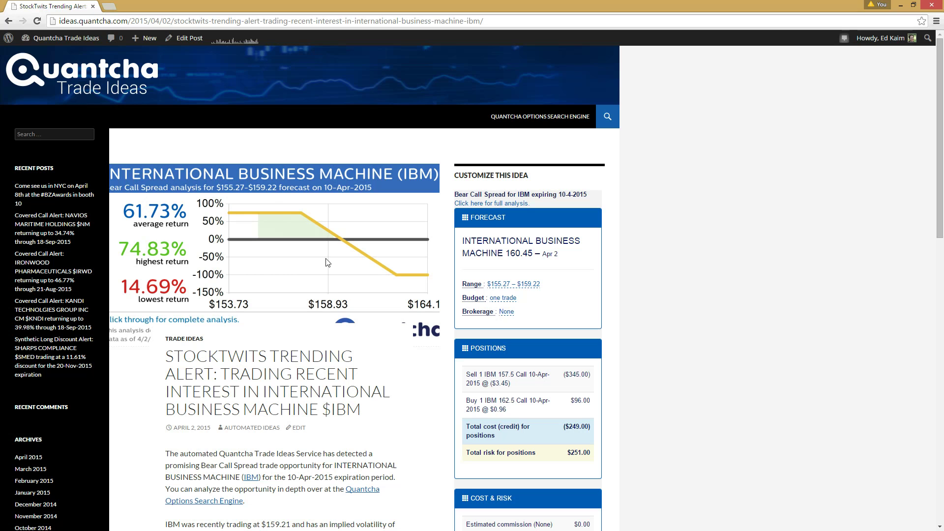
{"action": "scroll", "coordinate": [418, 444], "scroll_direction": "down", "scroll_amount": 4}
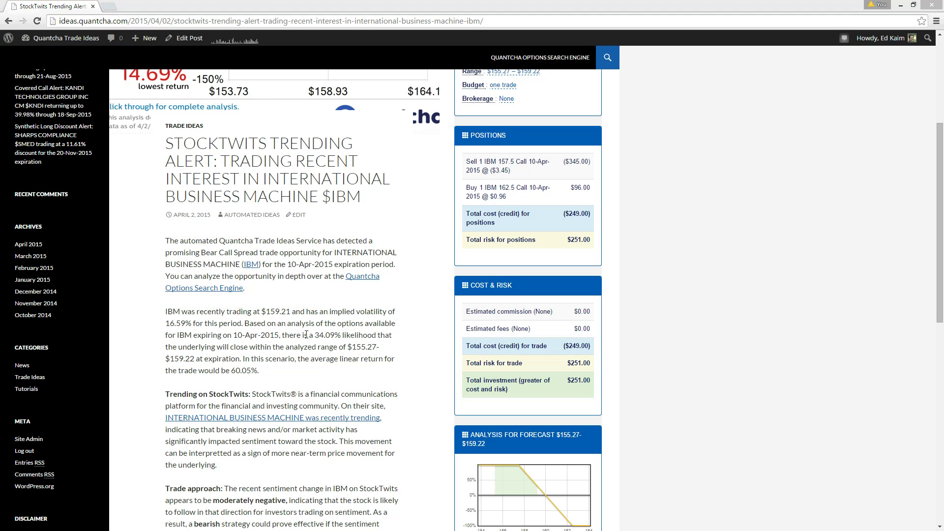
{"action": "left_click", "coordinate": [290, 250]}
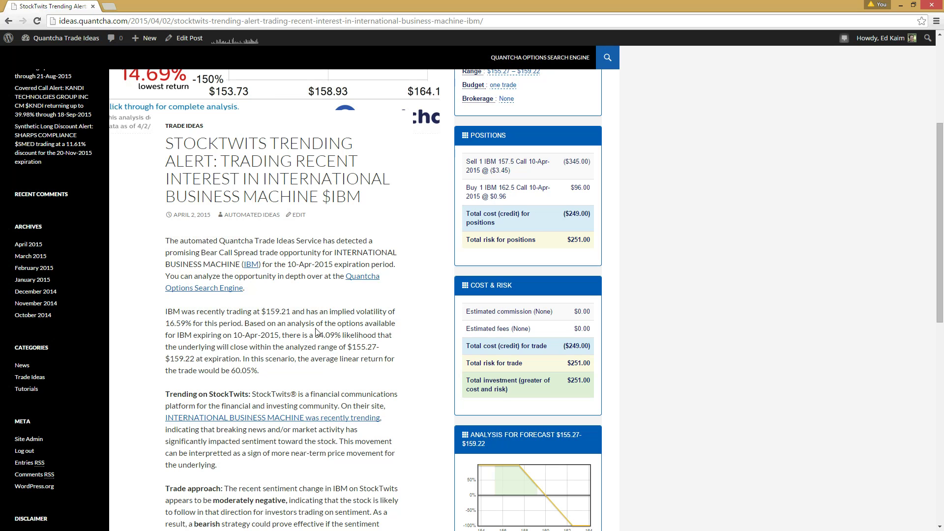
{"action": "scroll", "coordinate": [318, 324], "scroll_direction": "down", "scroll_amount": 2}
{"action": "scroll", "coordinate": [319, 325], "scroll_direction": "down", "scroll_amount": 2}
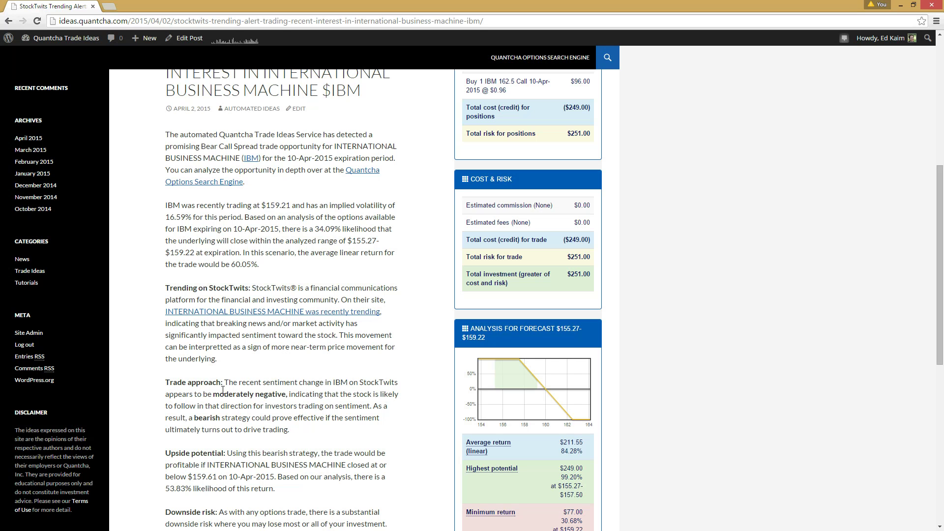
{"action": "left_click_drag", "start_coordinate": [220, 391], "coordinate": [268, 392]}
{"action": "left_click", "coordinate": [271, 391]}
{"action": "scroll", "coordinate": [322, 400], "scroll_direction": "down", "scroll_amount": 2}
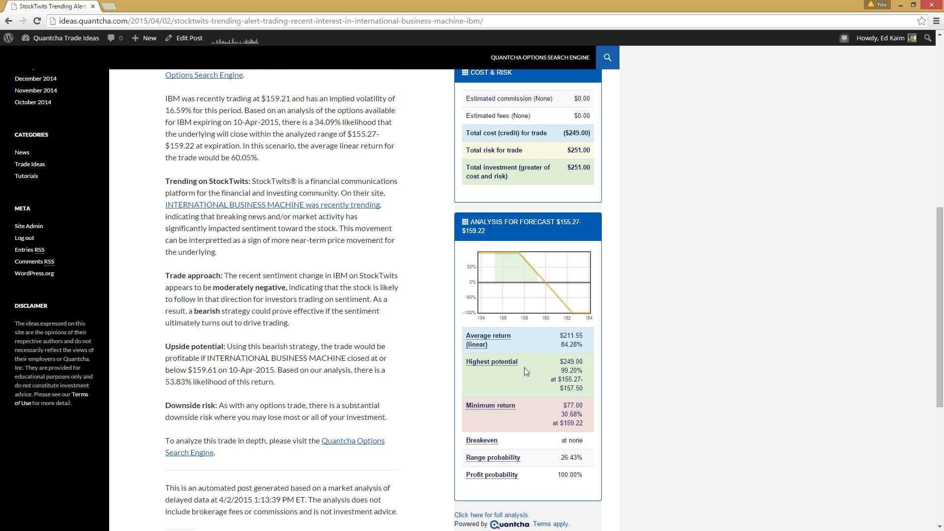
- Customize the IBM Bear Call Spread forecast with a budget of $10000 and Fidelity as brokerage, and apply it to the positions and costs
{"action": "scroll", "coordinate": [523, 367], "scroll_direction": "up", "scroll_amount": 6}
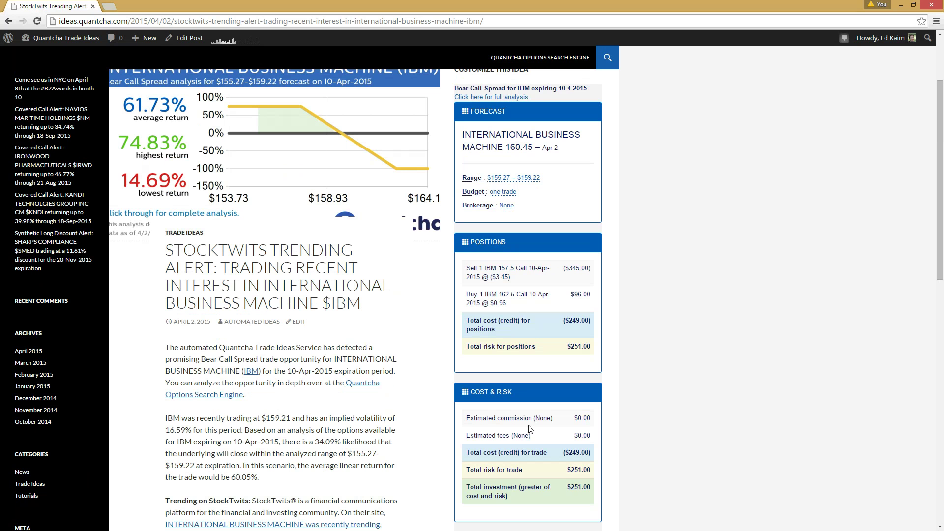
{"action": "left_click", "coordinate": [507, 194]}
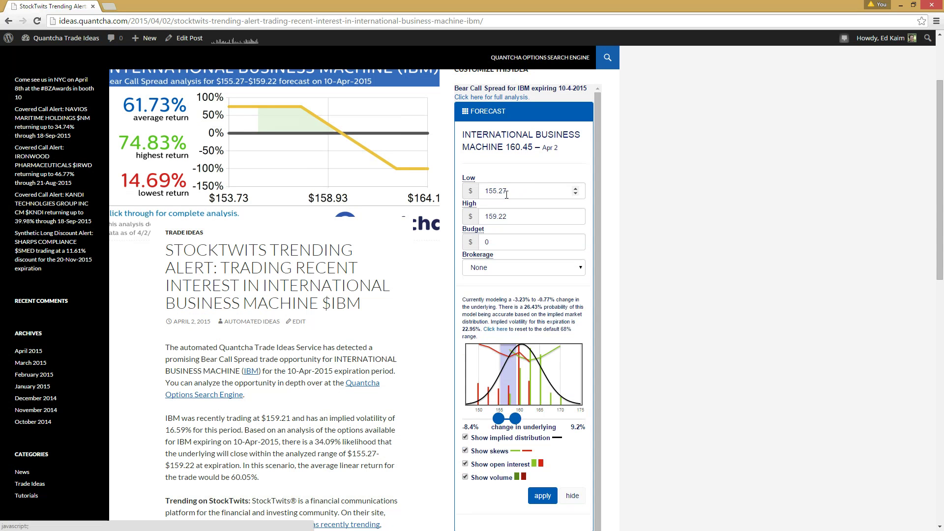
{"action": "left_click", "coordinate": [511, 240]}
{"action": "type", "text": "10000"}
{"action": "double_click", "coordinate": [540, 255]}
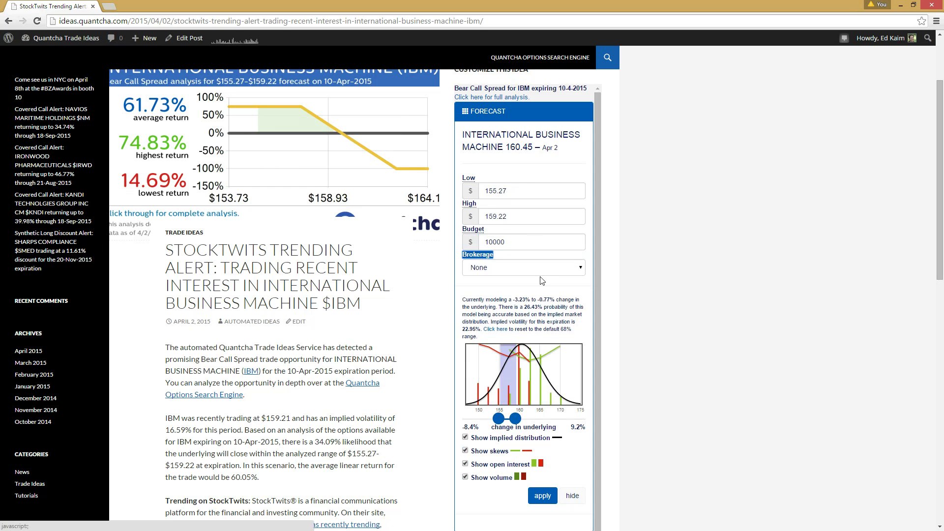
{"action": "left_click", "coordinate": [525, 273]}
{"action": "left_click", "coordinate": [509, 298]}
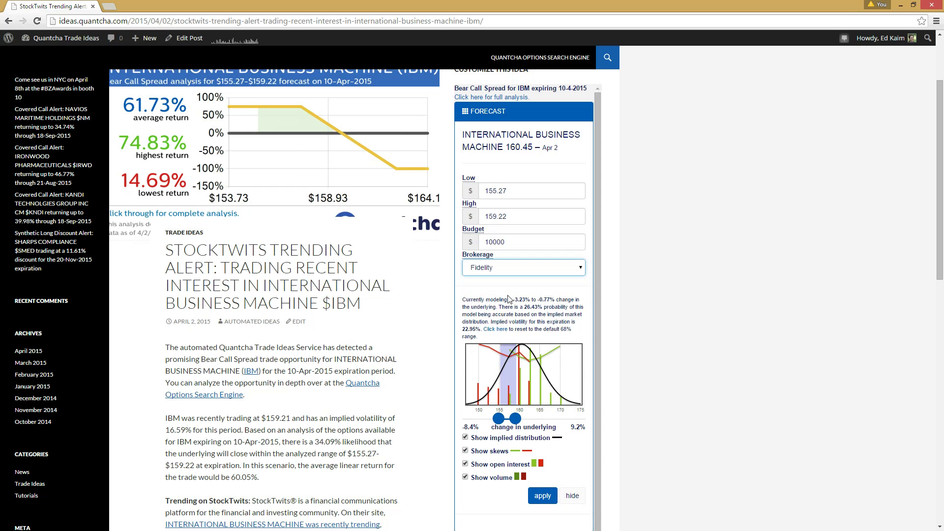
{"action": "left_click", "coordinate": [543, 495]}
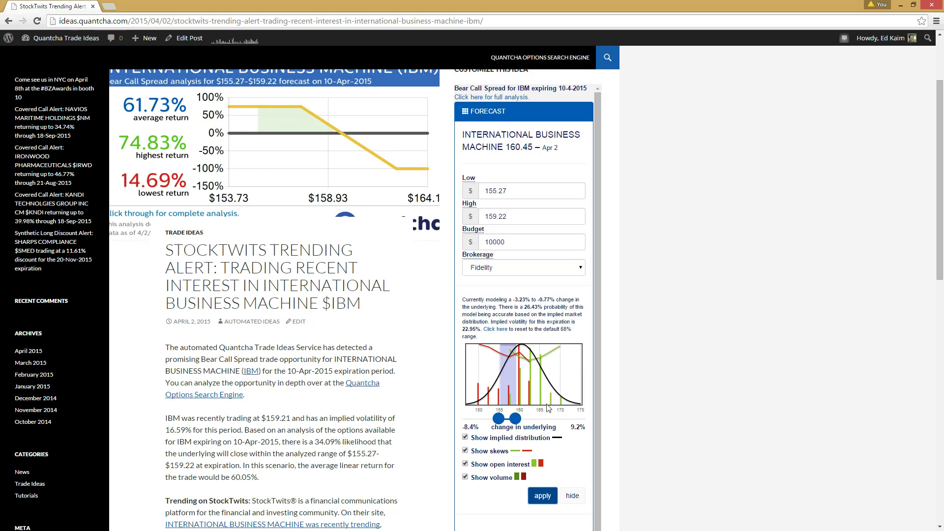
{"action": "scroll", "coordinate": [559, 363], "scroll_direction": "down", "scroll_amount": 6}
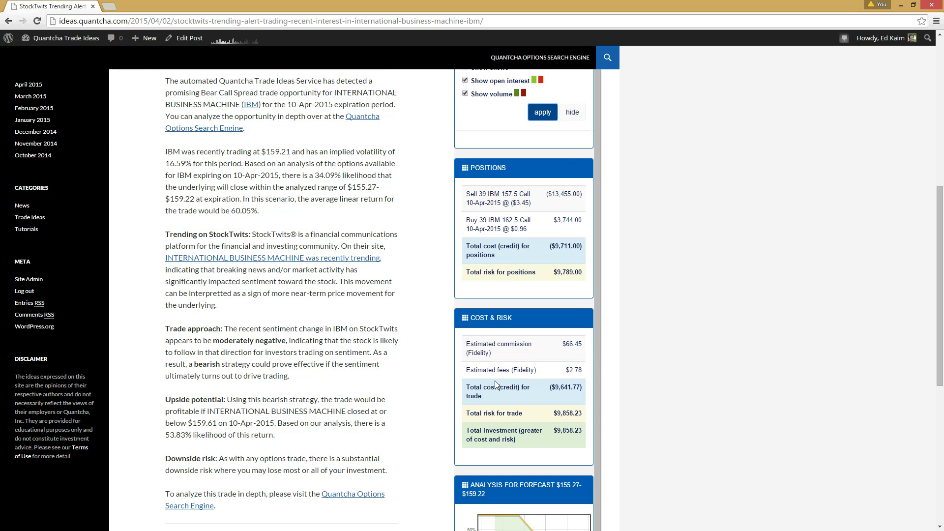
- Change the forecast's brokerage to Tradier, apply it and review the updated positions and cost sections
{"action": "scroll", "coordinate": [540, 190], "scroll_direction": "up", "scroll_amount": 2}
{"action": "scroll", "coordinate": [541, 190], "scroll_direction": "up", "scroll_amount": 5}
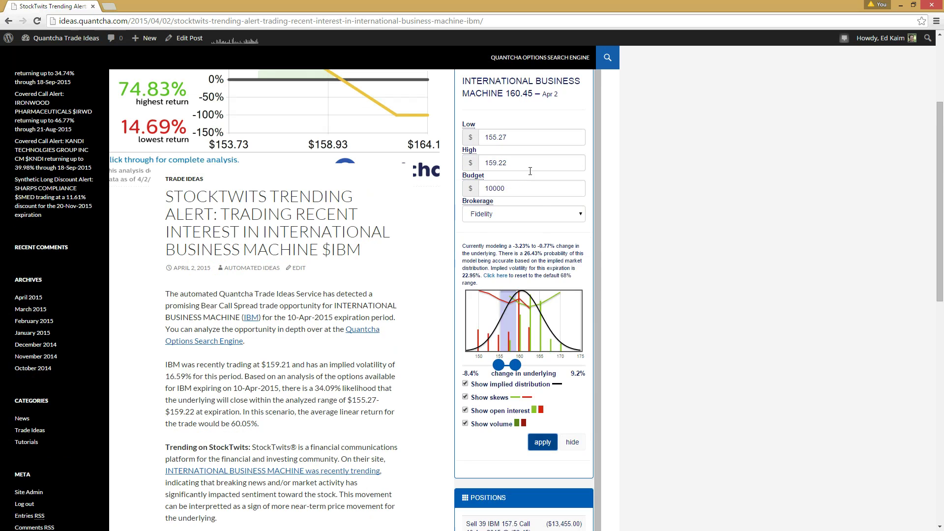
{"action": "left_click", "coordinate": [533, 214]}
{"action": "left_click", "coordinate": [490, 305]}
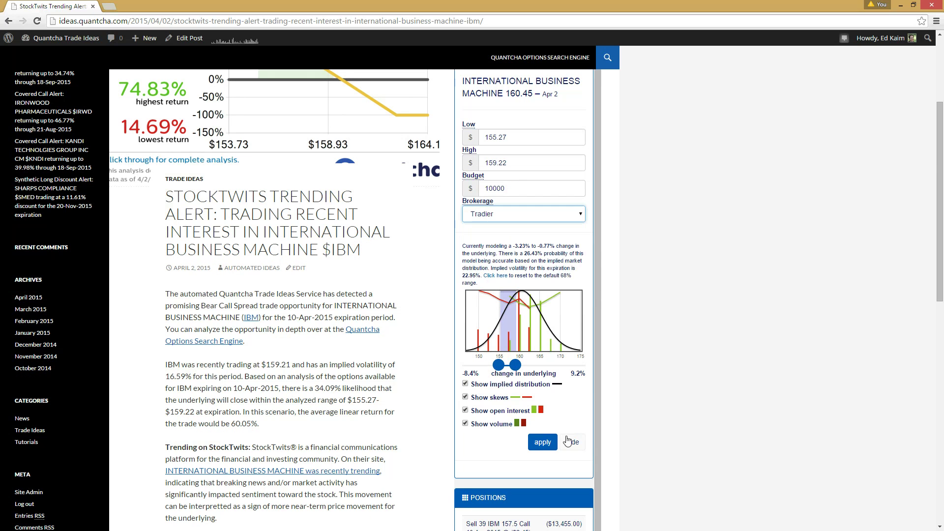
{"action": "left_click", "coordinate": [543, 442]}
{"action": "scroll", "coordinate": [558, 422], "scroll_direction": "down", "scroll_amount": 6}
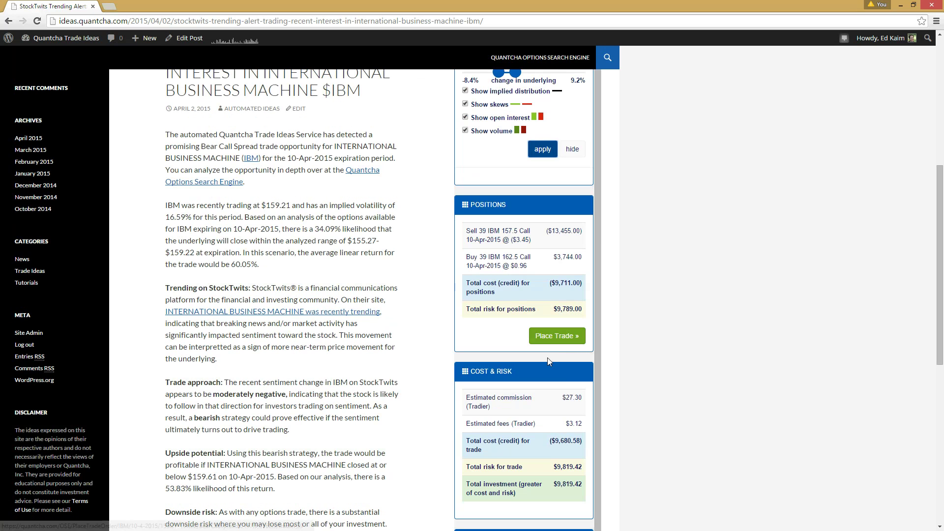